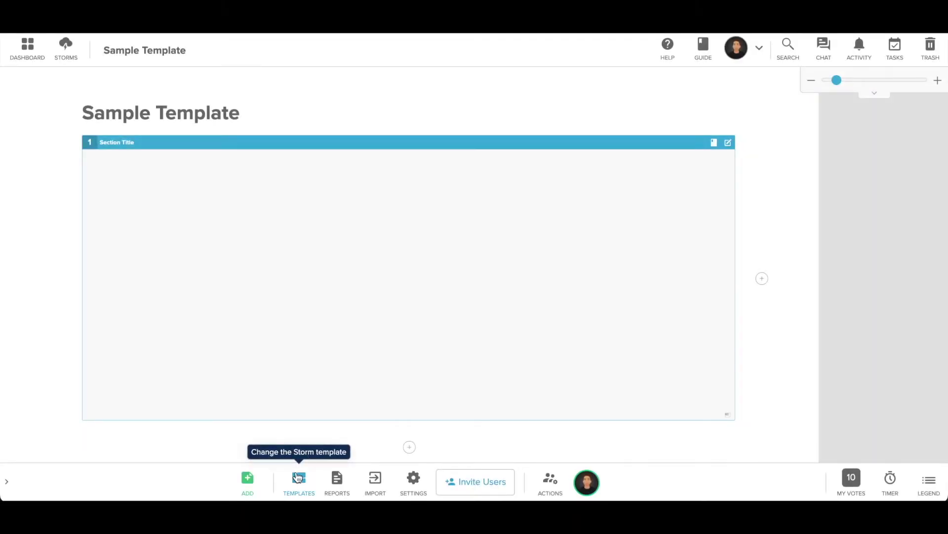
# Step: Filter the template library to the Brainstorming and Ideation use case
pyautogui.click(295, 472)
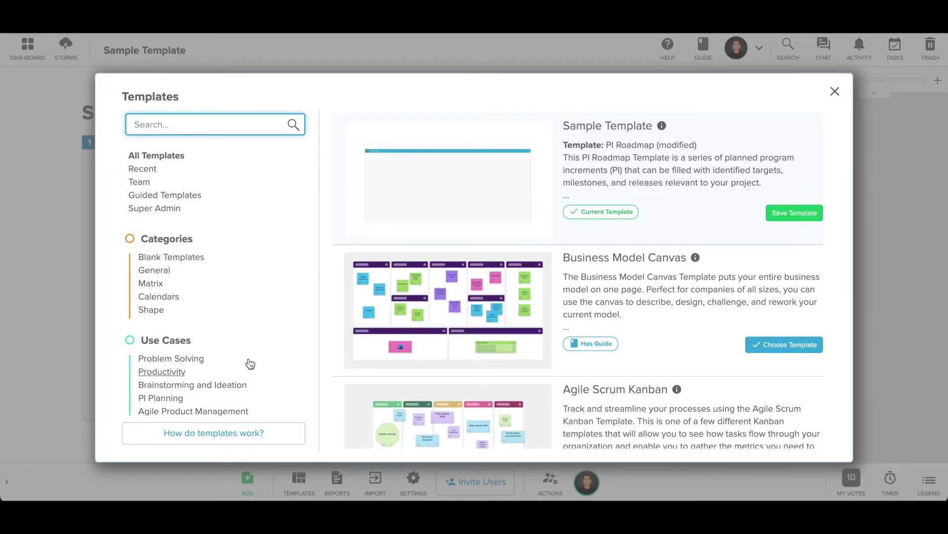
pyautogui.scroll(-4, 247, 292)
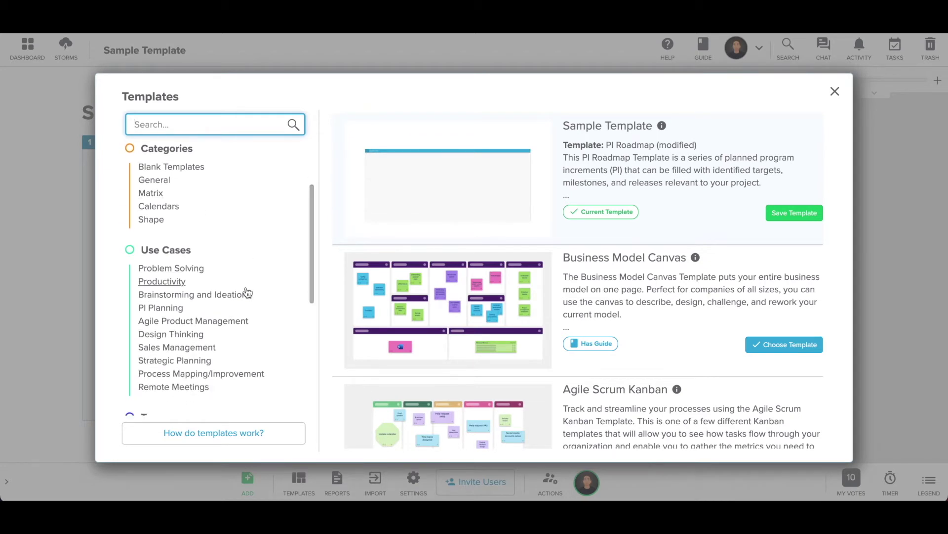
pyautogui.scroll(-3, 248, 293)
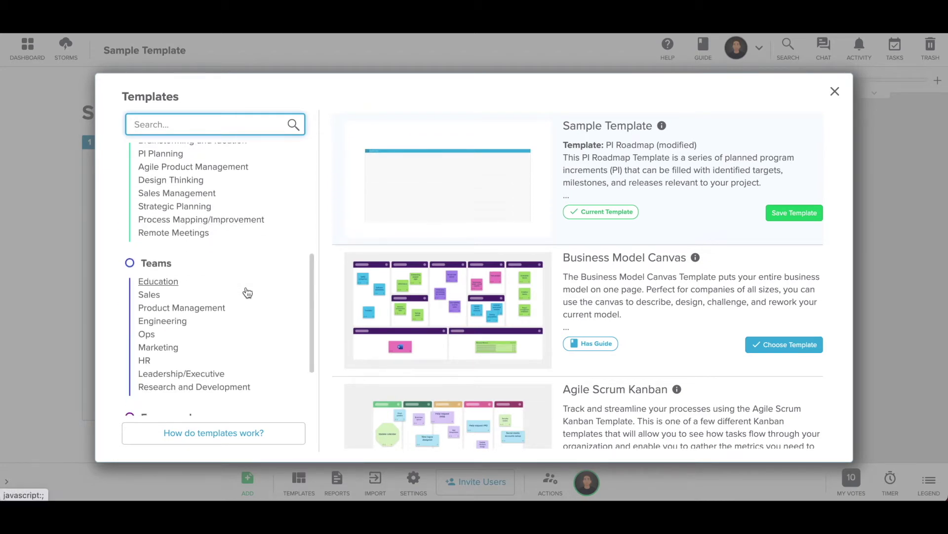
pyautogui.scroll(4, 247, 293)
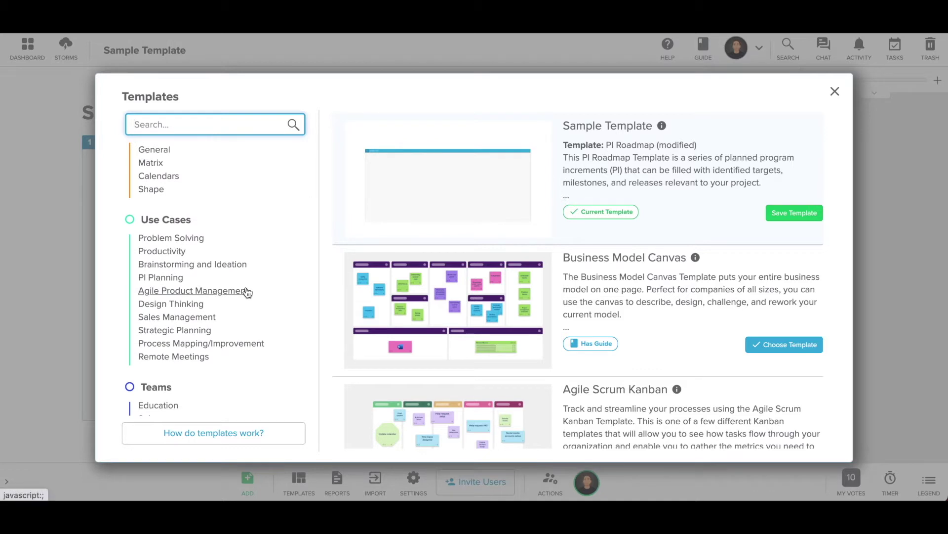
pyautogui.click(219, 262)
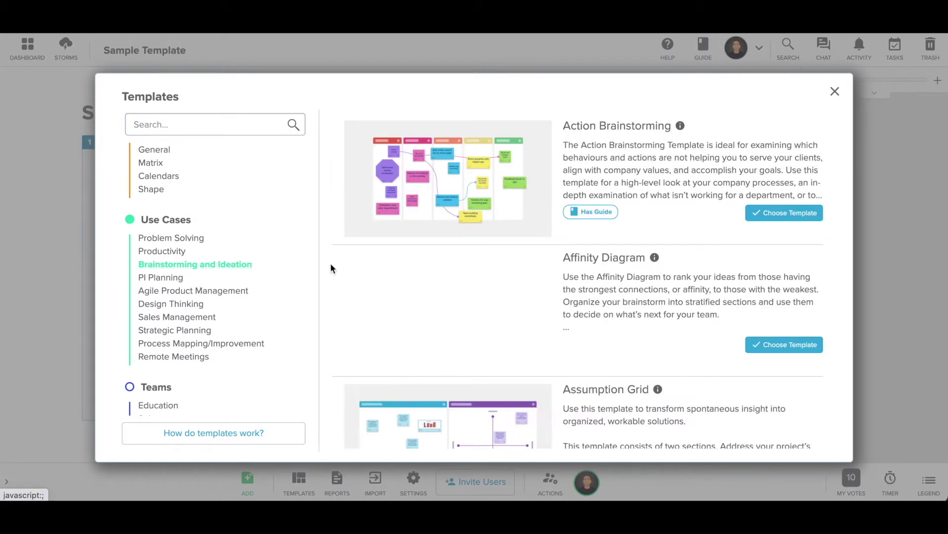
# Step: Preview the Concept Map template's details and description
pyautogui.scroll(-2, 505, 277)
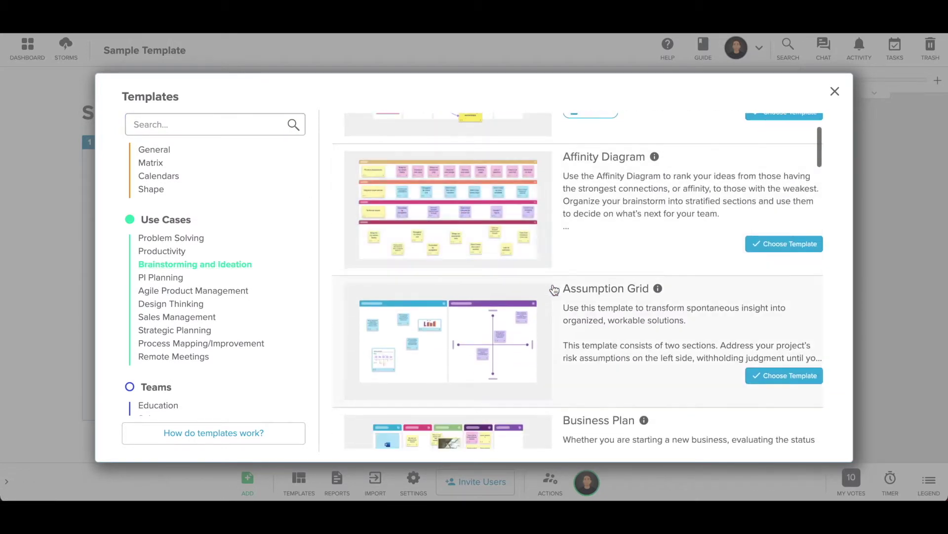
pyautogui.scroll(-6, 551, 327)
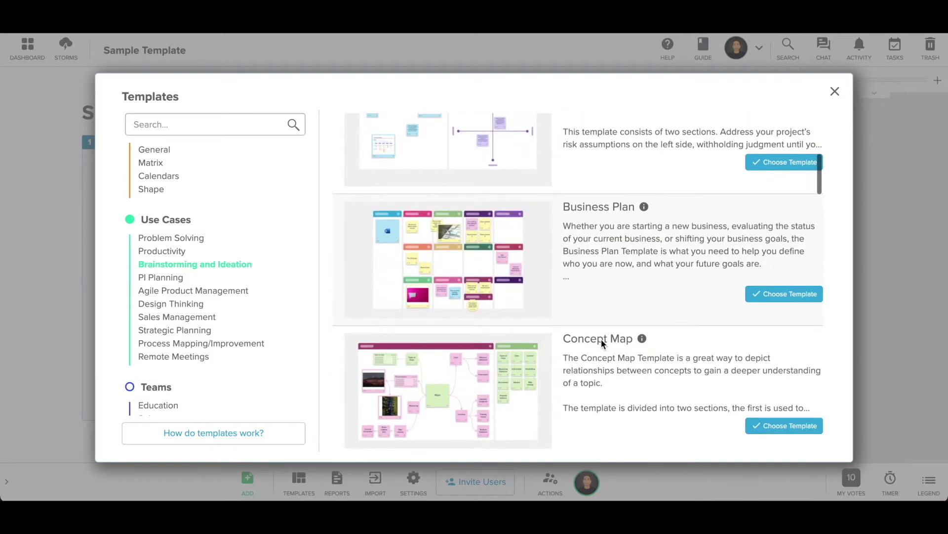
pyautogui.scroll(-1, 601, 339)
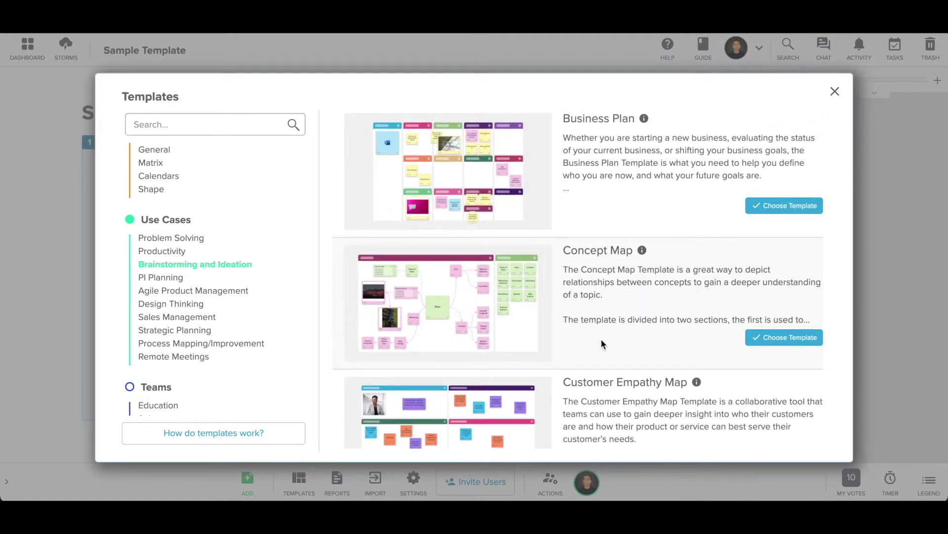
pyautogui.click(474, 313)
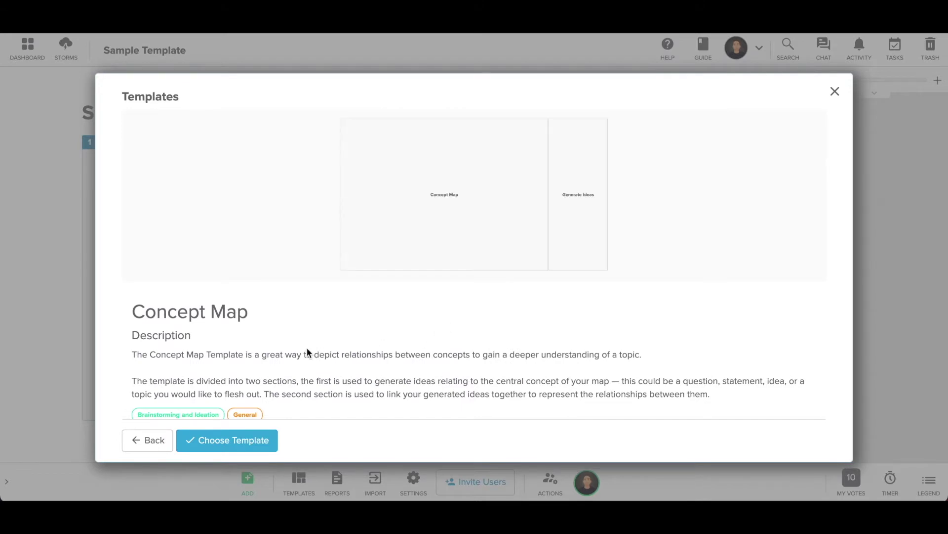
# Step: Apply the Concept Map template to the Sample Template board
pyautogui.scroll(-1, 307, 352)
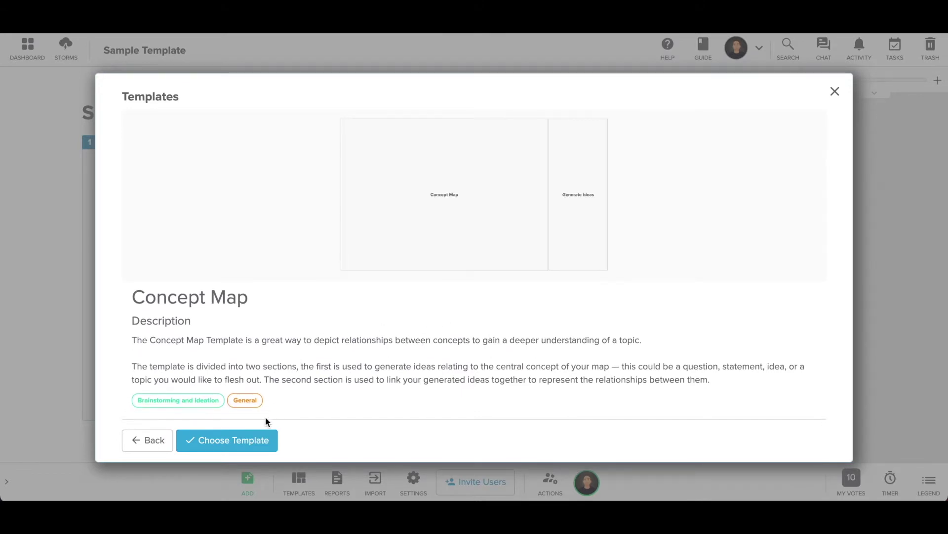
pyautogui.click(244, 441)
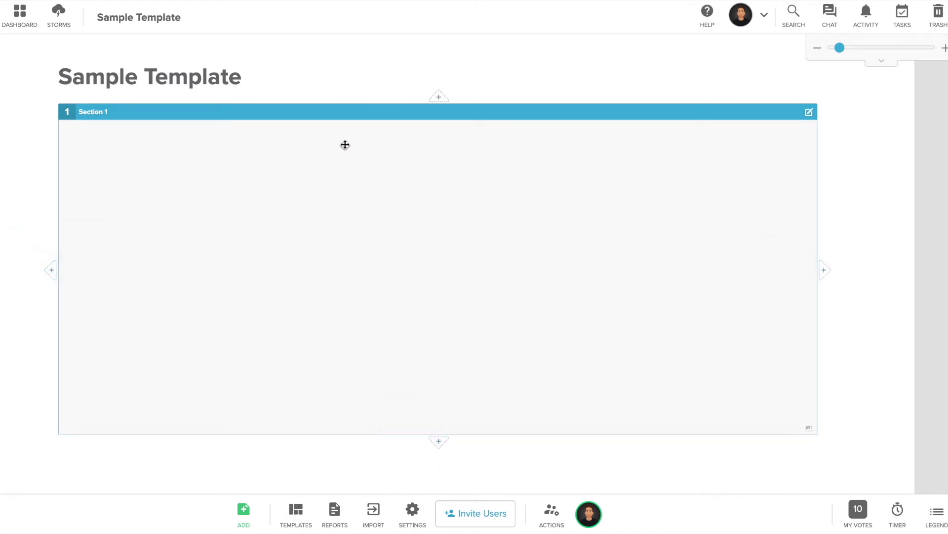
# Step: Add New Sections above, to the right of, below and left of Section 1
pyautogui.click(443, 98)
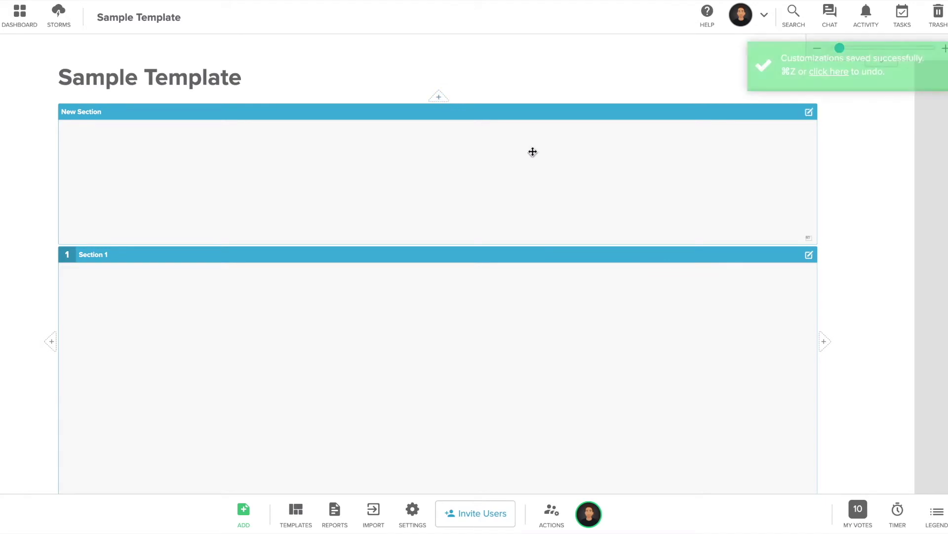
pyautogui.hscroll(3, 601, 236)
pyautogui.scroll(-1, 601, 236)
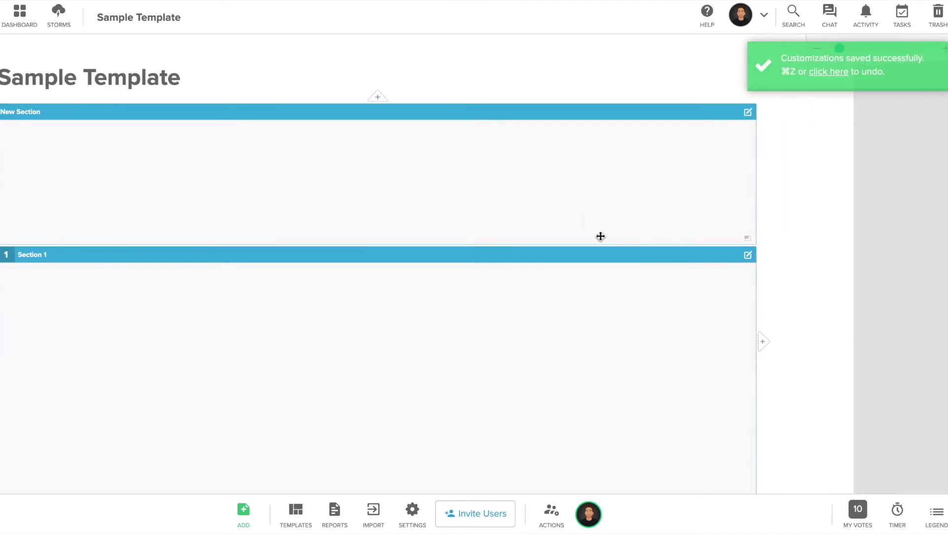
pyautogui.click(763, 312)
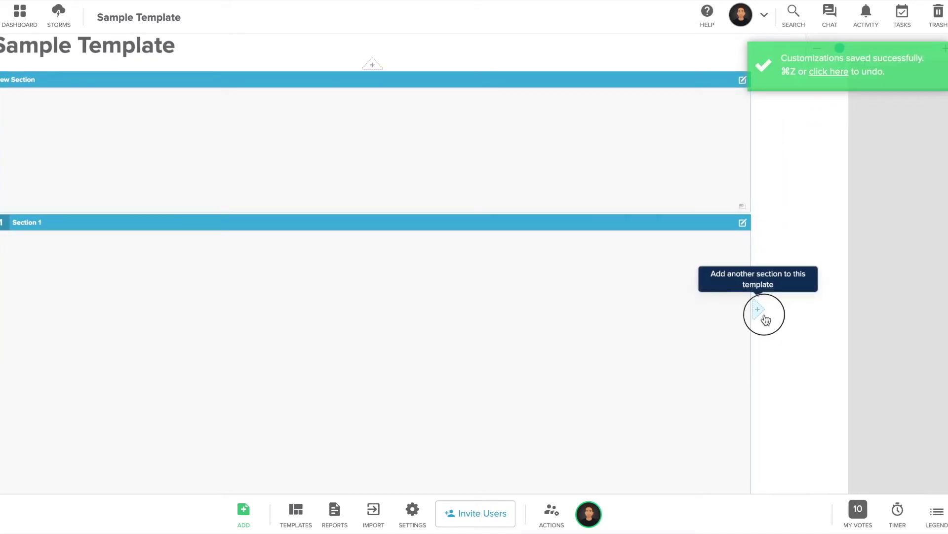
pyautogui.scroll(-3, 765, 315)
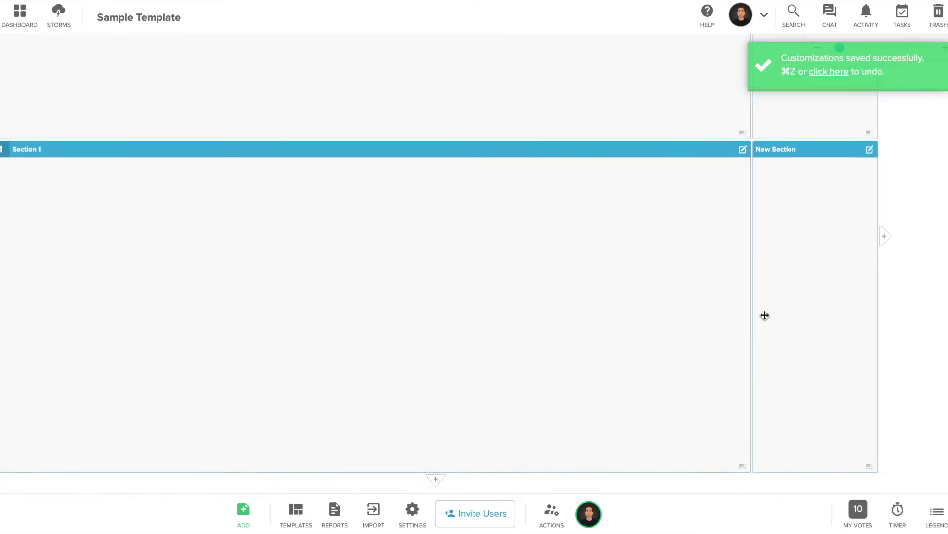
pyautogui.hscroll(-2, 520, 360)
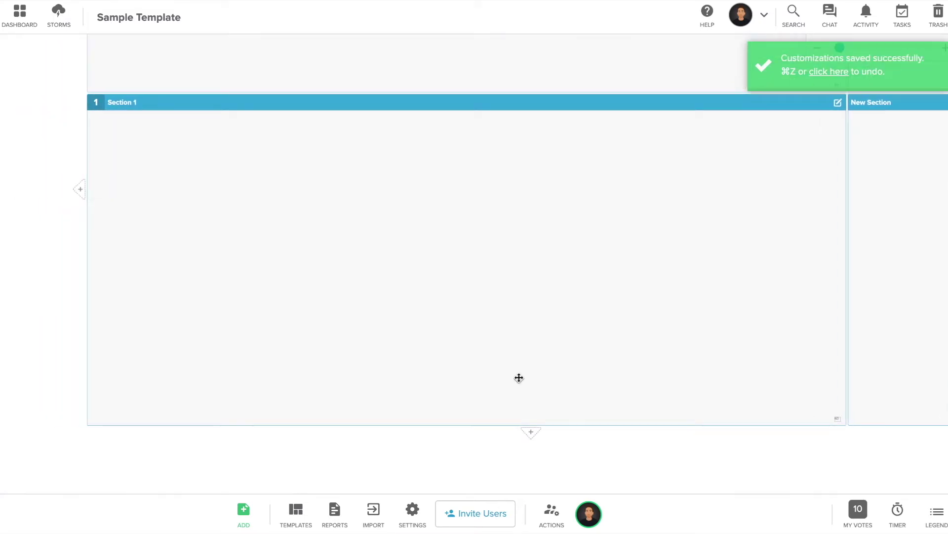
pyautogui.click(529, 433)
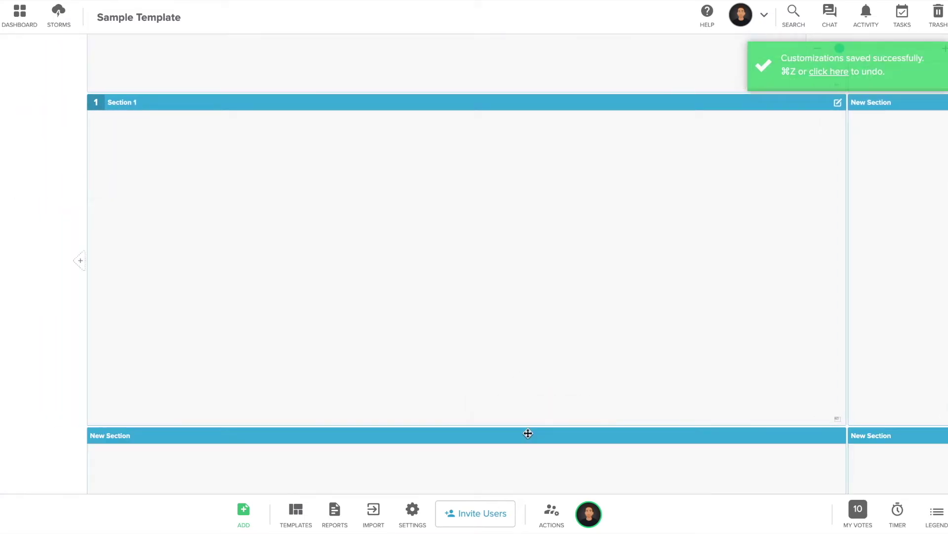
pyautogui.click(82, 266)
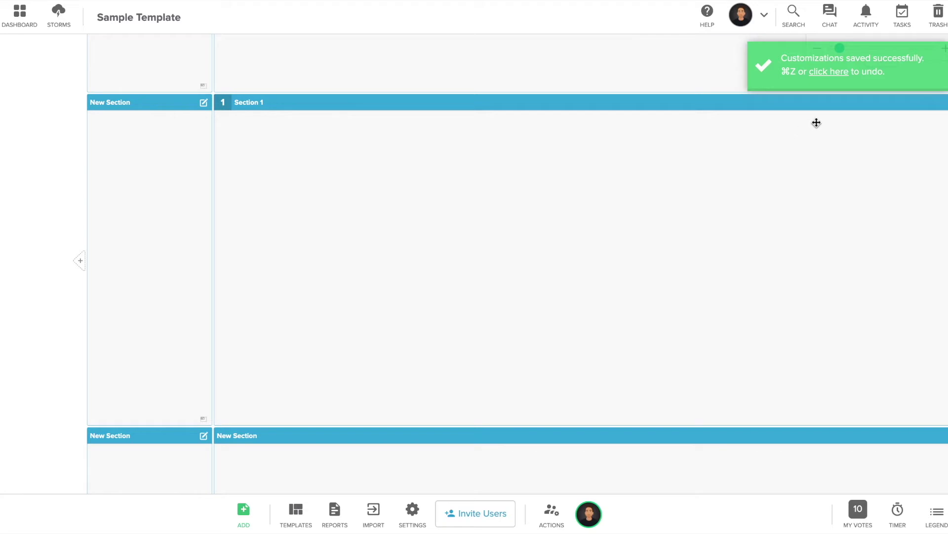
pyautogui.scroll(-5, 816, 123)
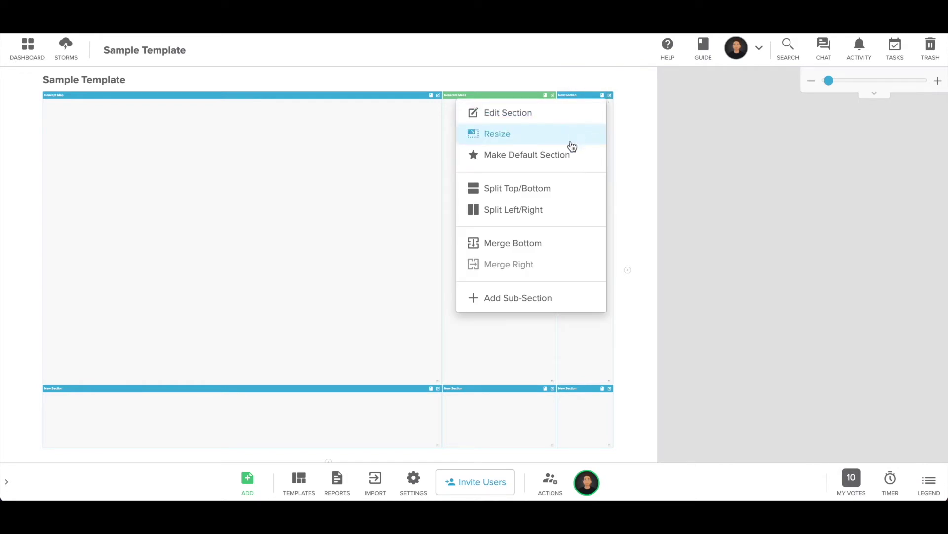
# Step: Split the right-hand New Section into stacked top and bottom halves
pyautogui.click(562, 196)
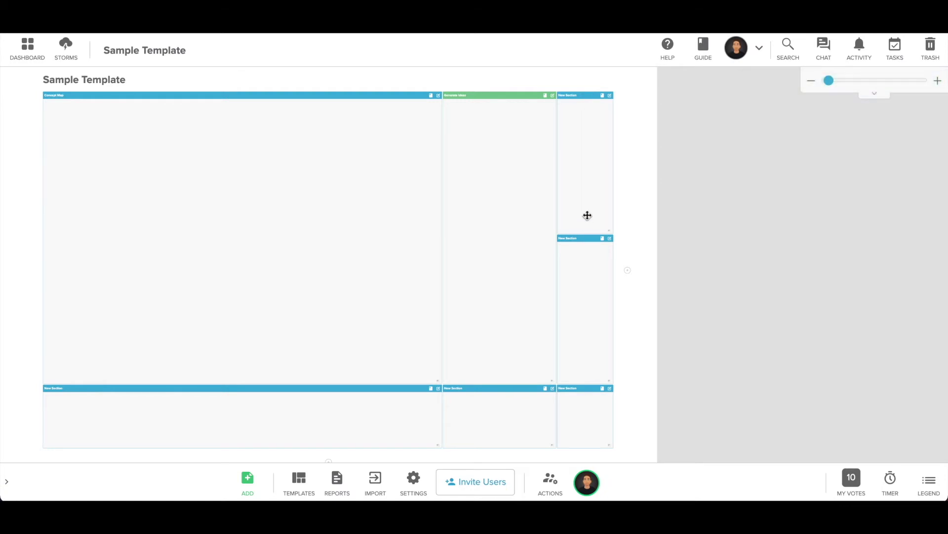
pyautogui.click(612, 96)
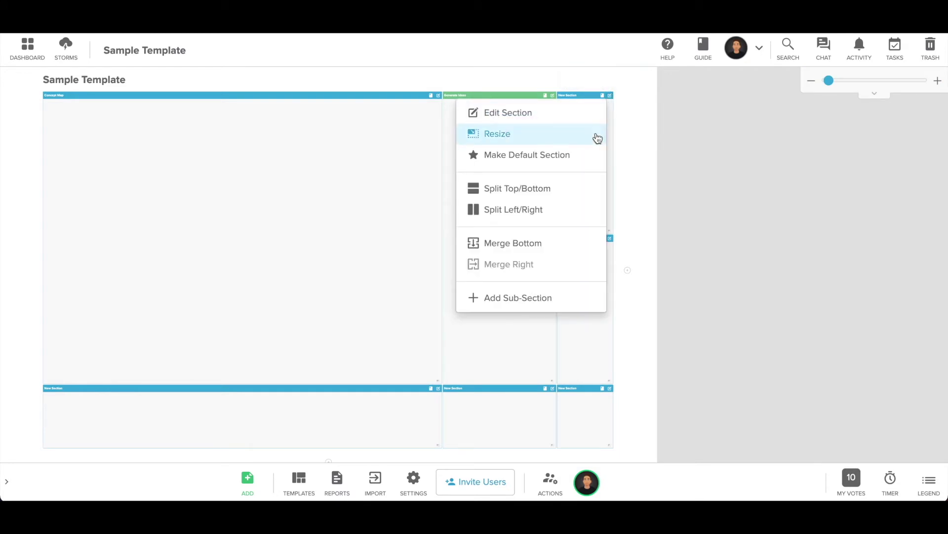
# Step: Rejoin the right column's halves and merge it with the section below
pyautogui.click(574, 243)
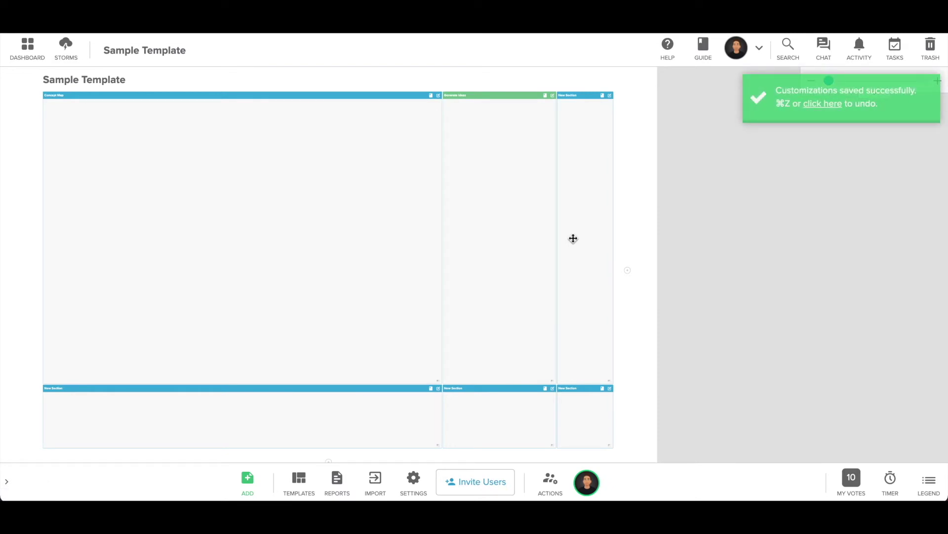
pyautogui.click(611, 96)
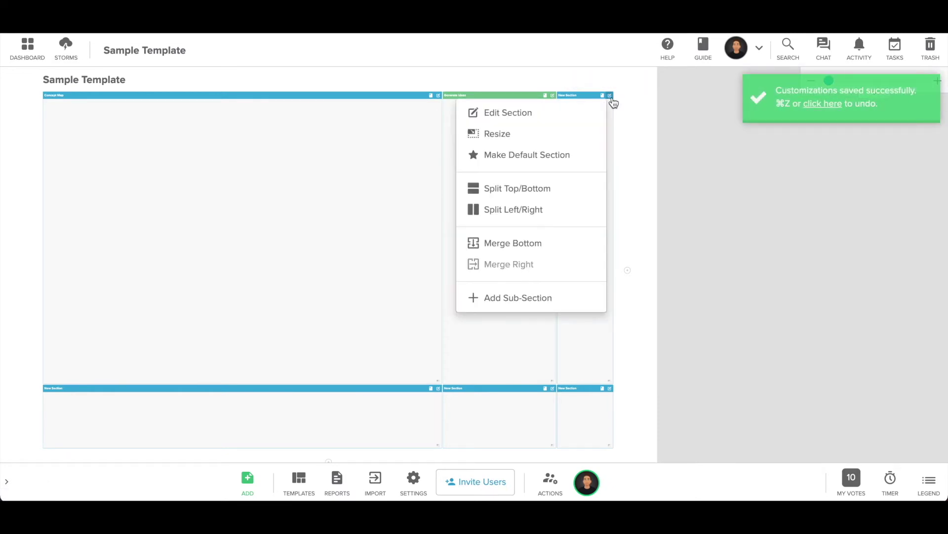
pyautogui.click(548, 240)
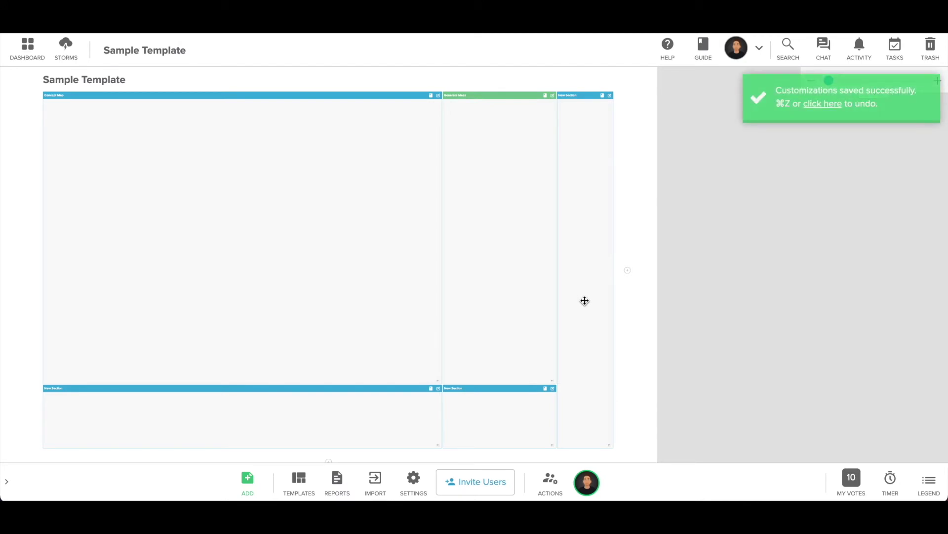
# Step: Merge Generate Ideas with the section below it and the section to its right
pyautogui.click(552, 96)
pyautogui.click(499, 244)
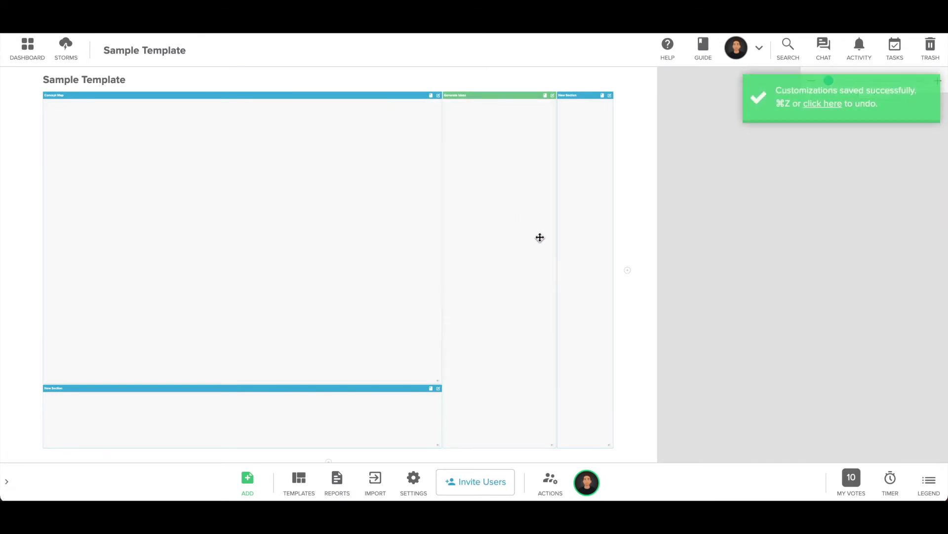
pyautogui.click(552, 95)
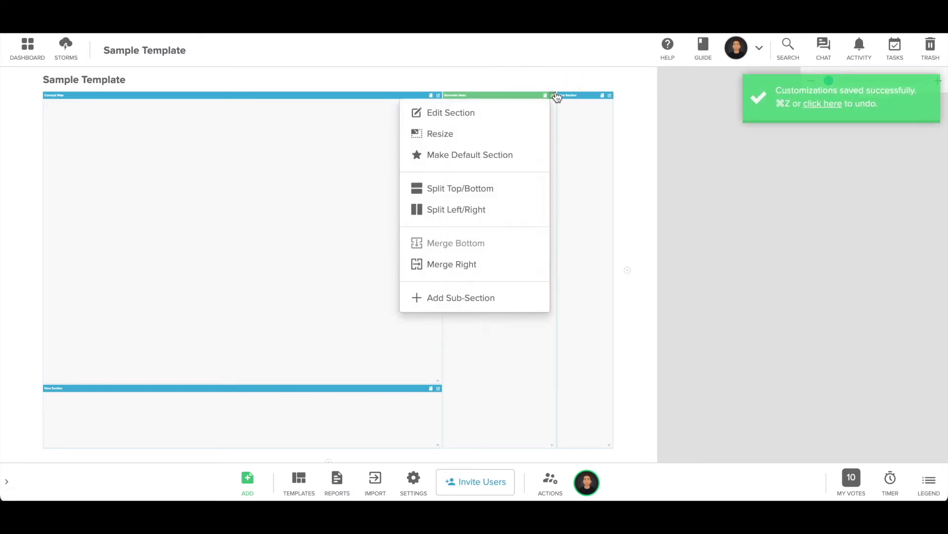
pyautogui.click(509, 263)
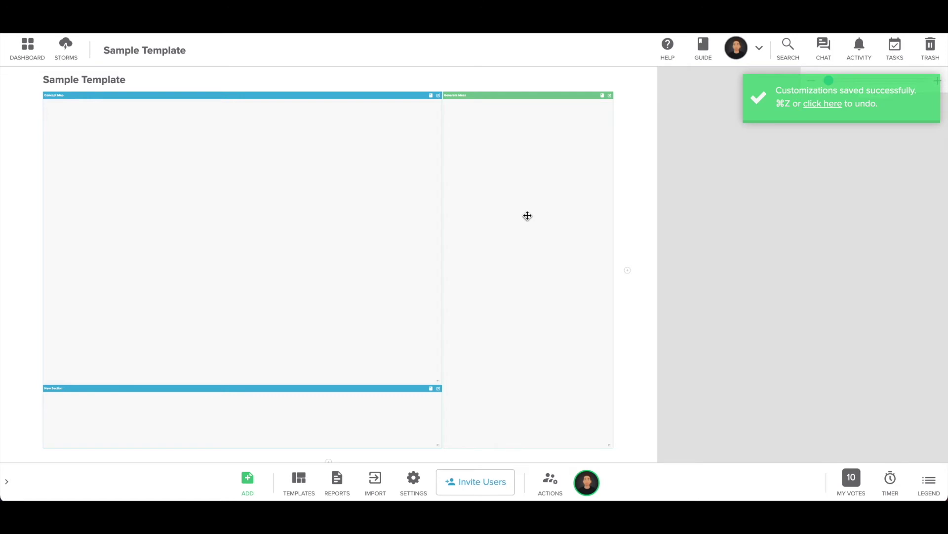
pyautogui.click(438, 388)
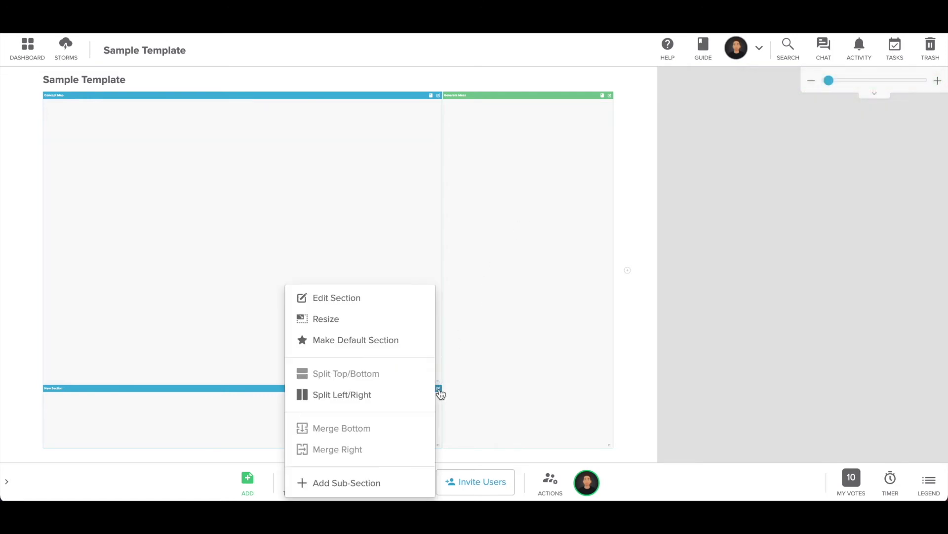
# Step: Split the bottom New Section into left and right halves
pyautogui.click(415, 396)
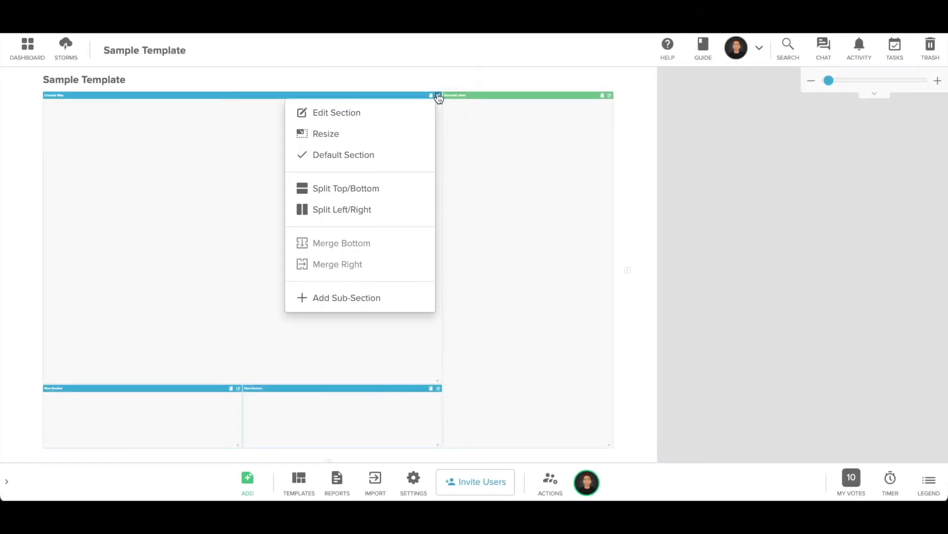
pyautogui.click(370, 135)
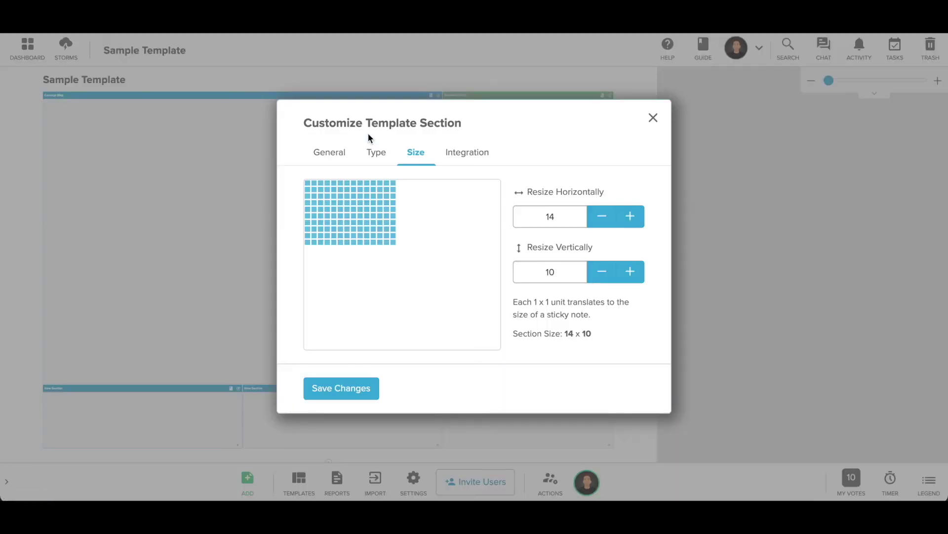
# Step: Resize the Concept Map section to 13 wide by 6 high
pyautogui.click(602, 276)
pyautogui.click(601, 276)
pyautogui.click(602, 277)
pyautogui.click(601, 276)
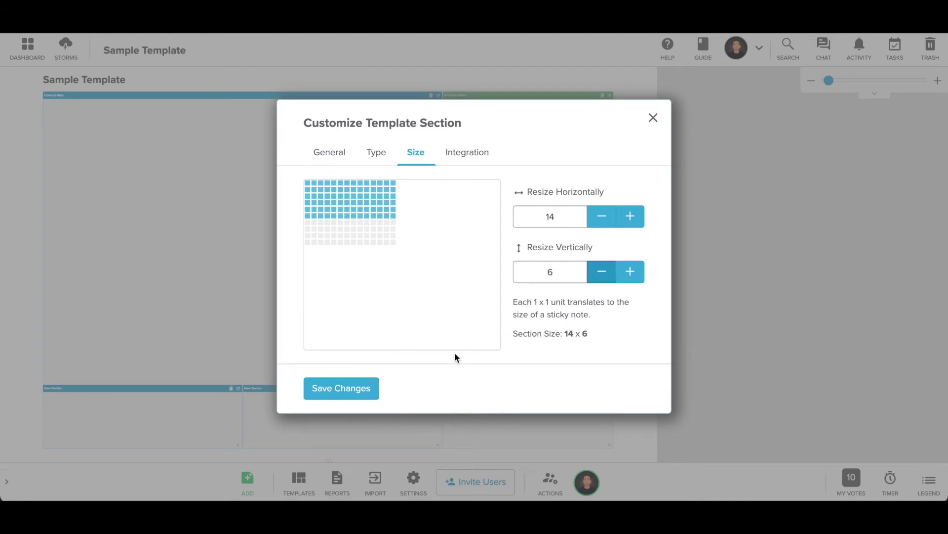
pyautogui.click(599, 220)
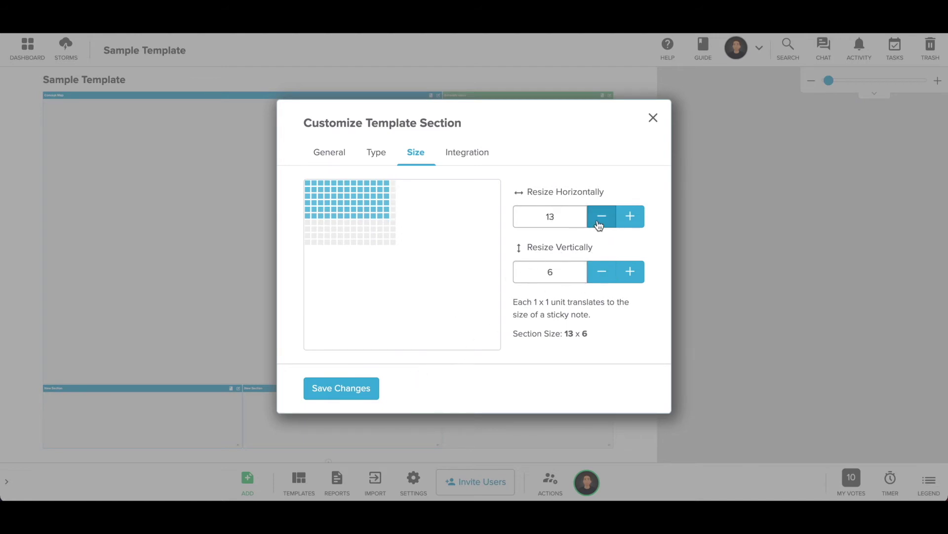
pyautogui.click(365, 387)
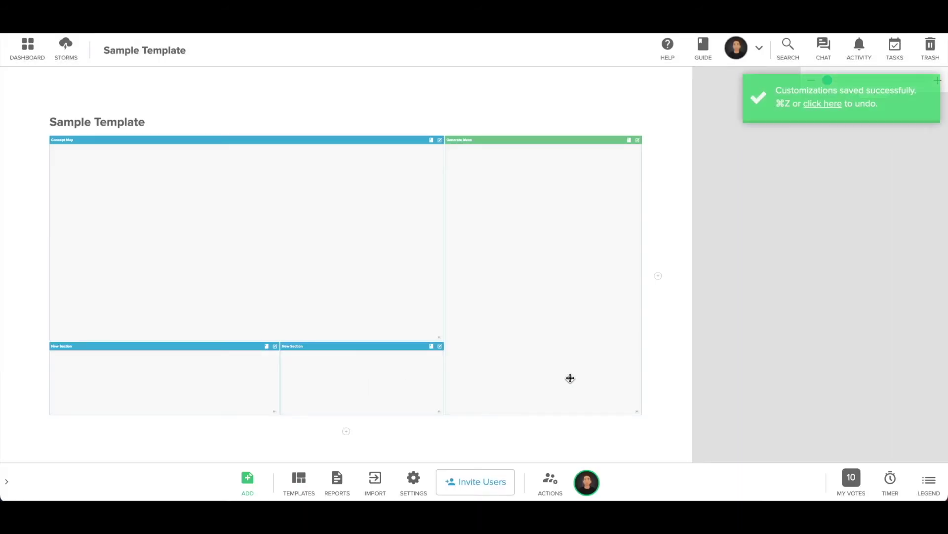
# Step: Narrow the Generate Ideas section to 4 wide, keeping 8.25 height
pyautogui.click(638, 414)
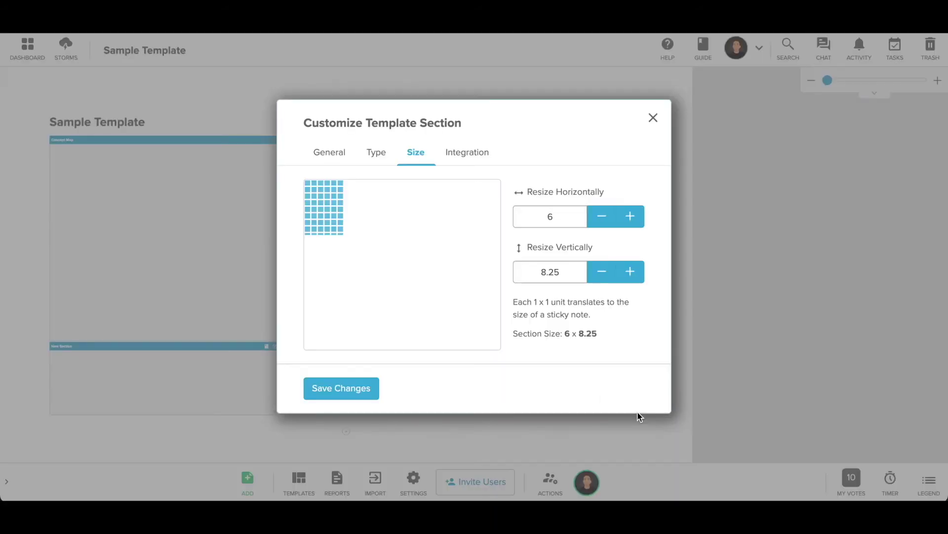
pyautogui.click(611, 220)
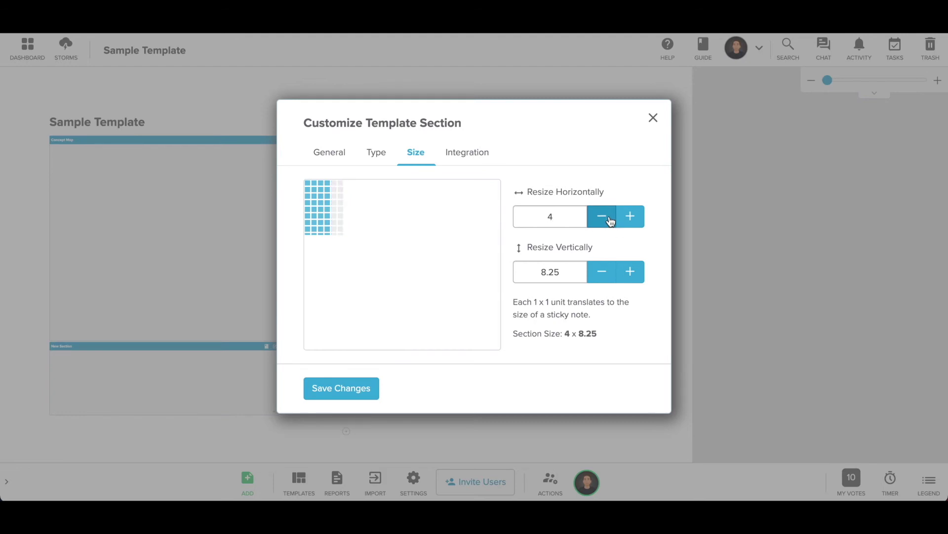
pyautogui.click(368, 392)
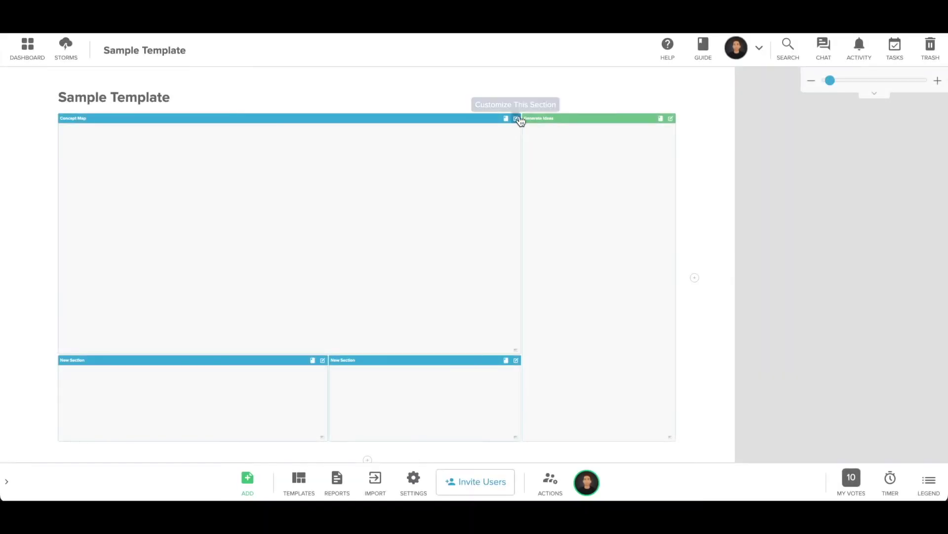
# Step: Make Concept Map a Matrix section with Top, Bottom, Left and Right titles
pyautogui.click(517, 119)
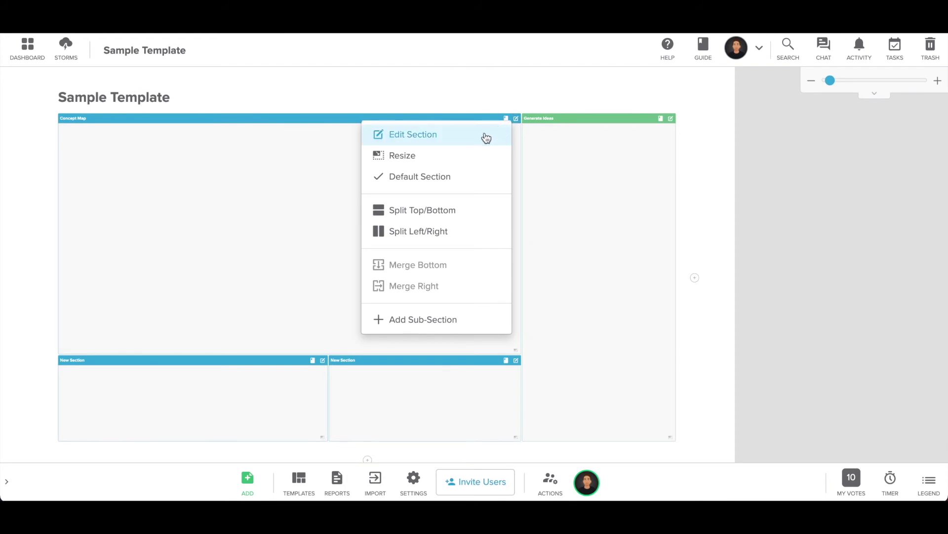
pyautogui.click(479, 136)
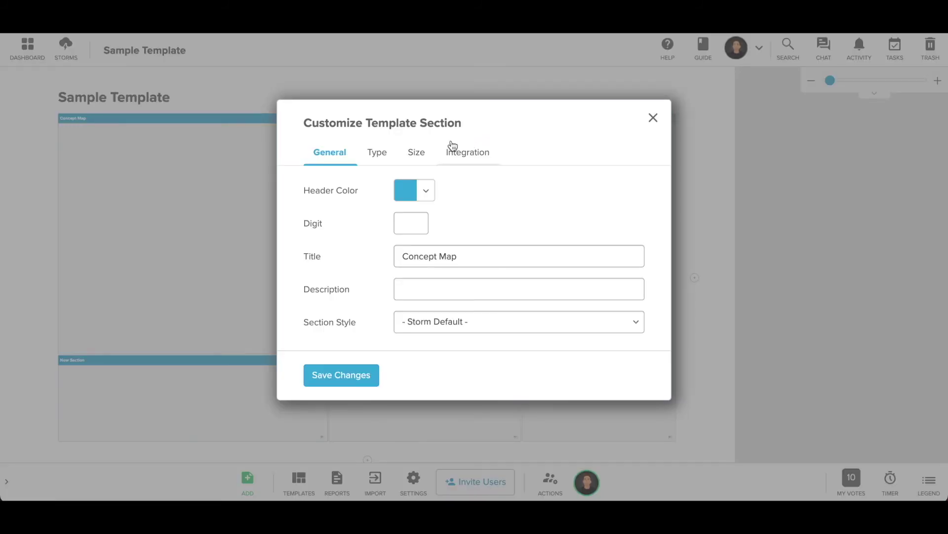
pyautogui.click(381, 153)
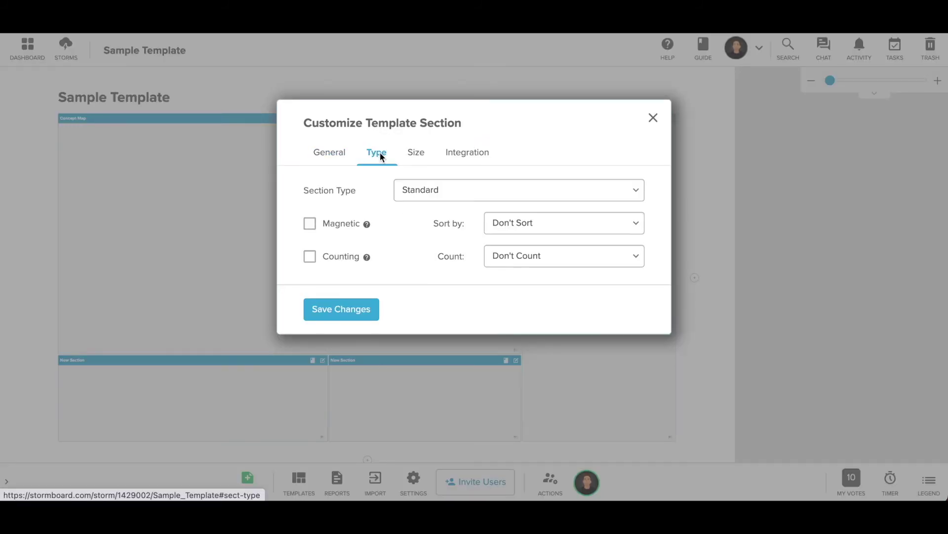
pyautogui.click(416, 189)
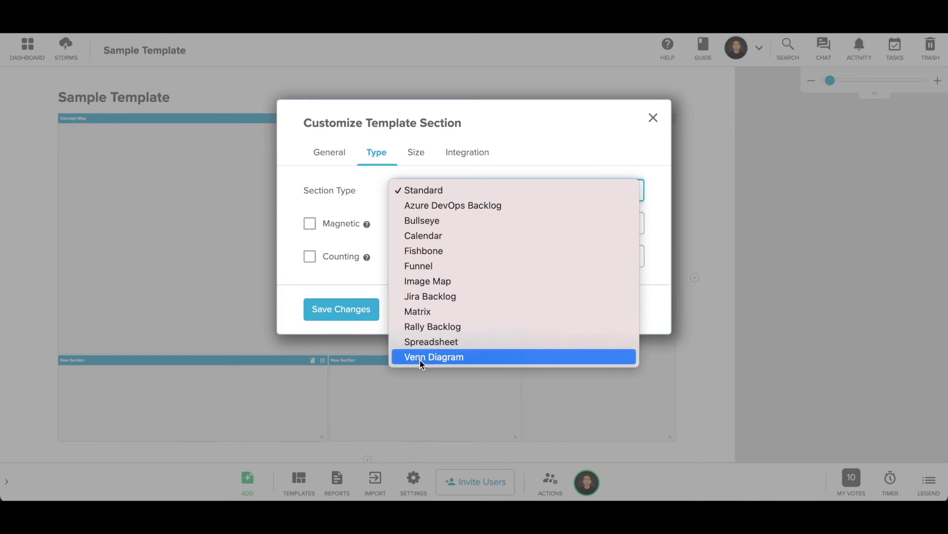
pyautogui.press('Escape')
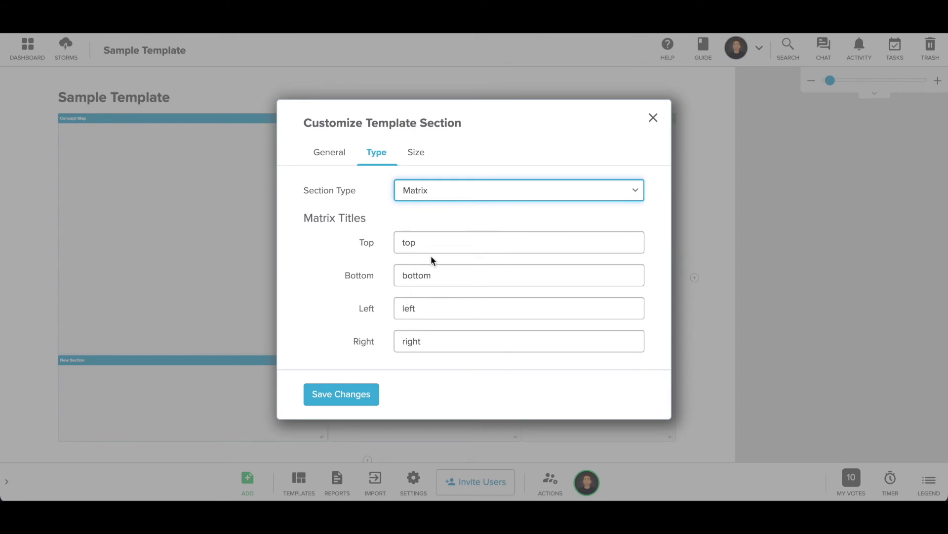
pyautogui.click(434, 246)
pyautogui.click(434, 273)
pyautogui.click(435, 302)
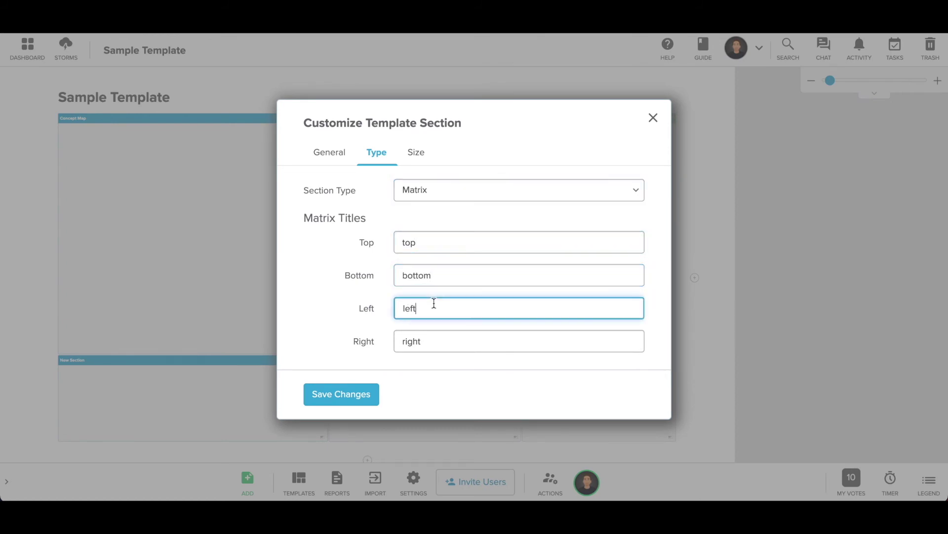
pyautogui.click(429, 340)
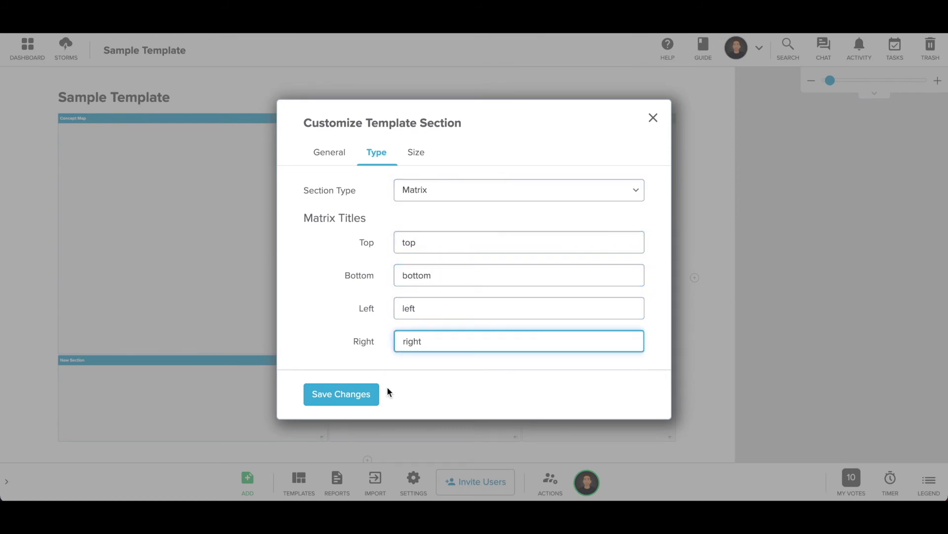
pyautogui.click(355, 397)
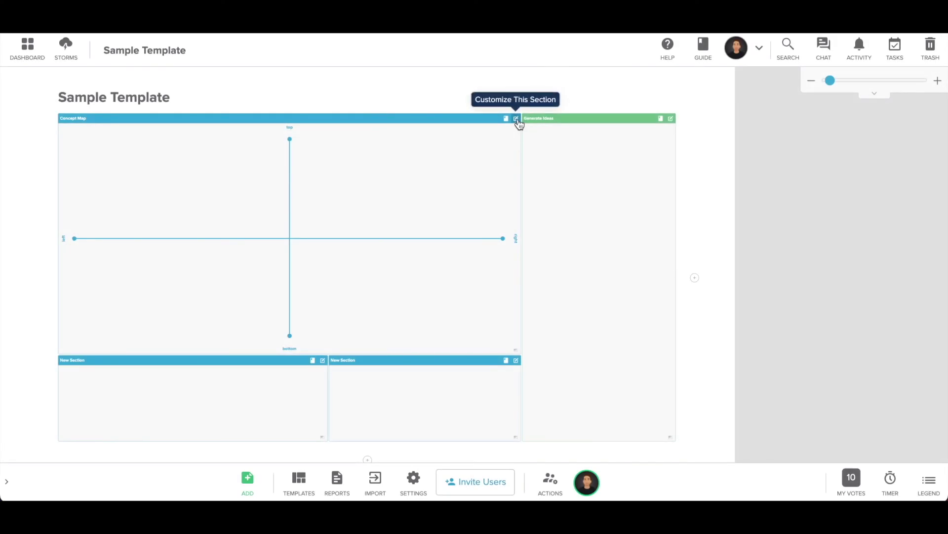
pyautogui.click(516, 119)
# Step: Give the Concept Map section a magenta header
pyautogui.click(487, 134)
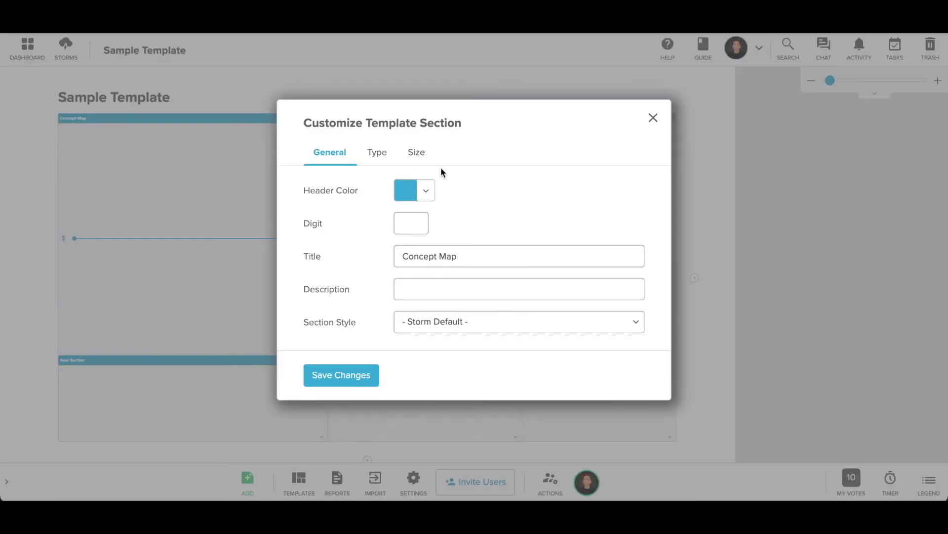
pyautogui.click(424, 191)
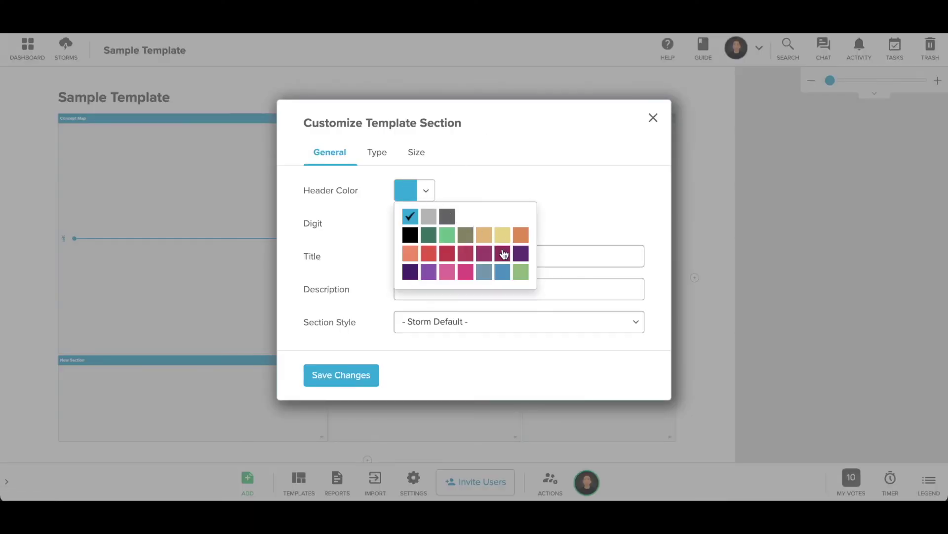
pyautogui.click(503, 253)
pyautogui.click(348, 374)
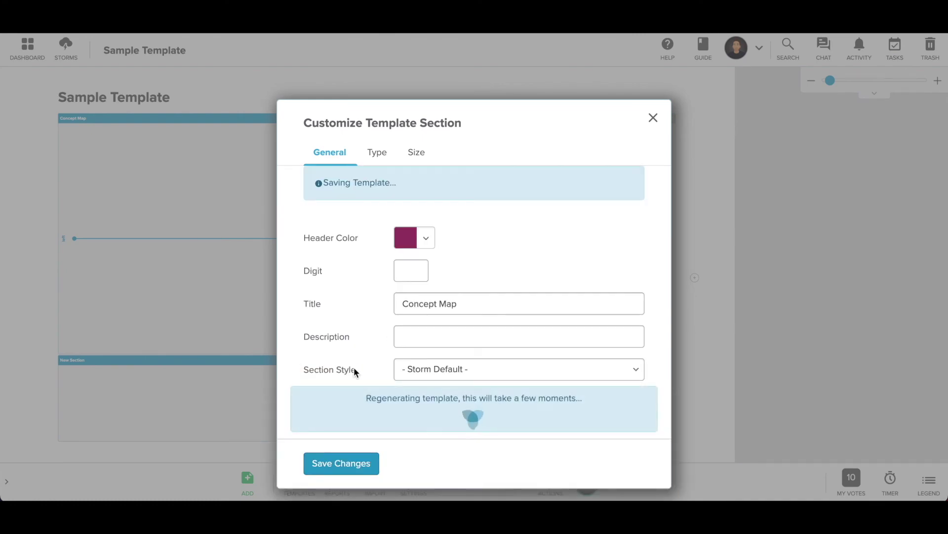
# Step: Give the left bottom New Section a pink header
pyautogui.click(323, 360)
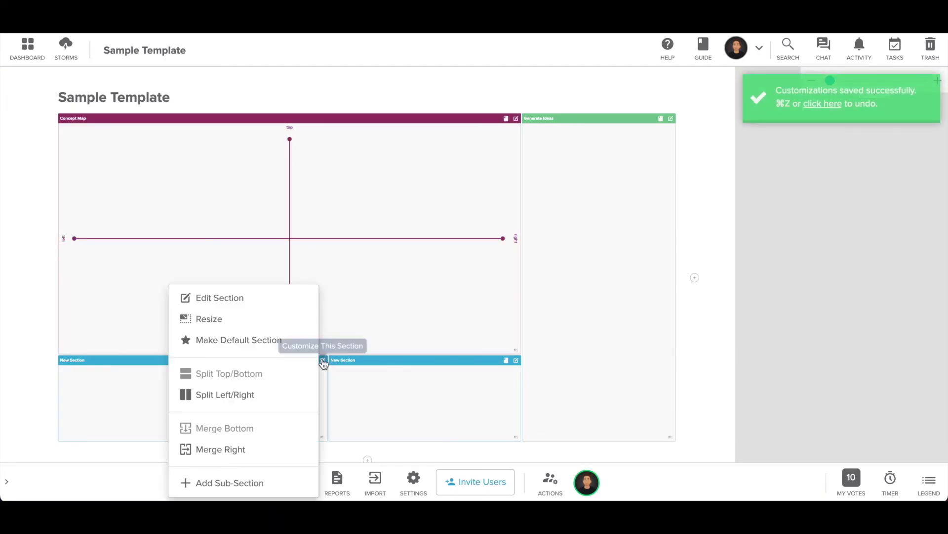
pyautogui.click(293, 298)
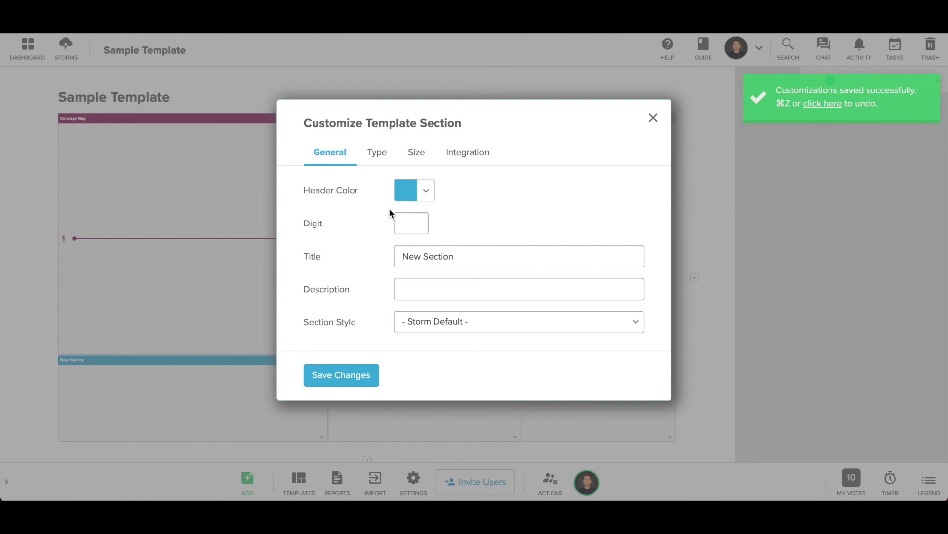
pyautogui.click(421, 191)
pyautogui.click(453, 272)
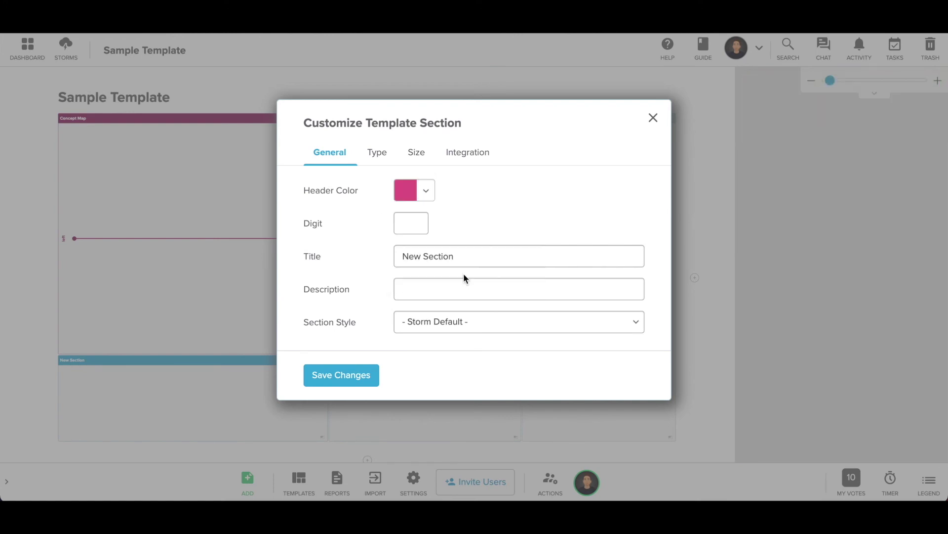
pyautogui.click(368, 377)
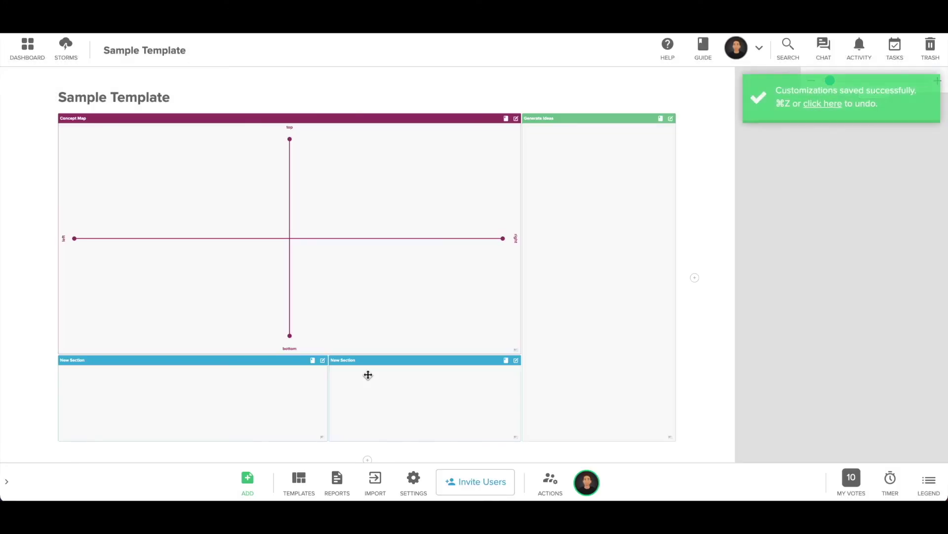
# Step: Give the right bottom New Section a purple header
pyautogui.click(517, 367)
pyautogui.click(474, 297)
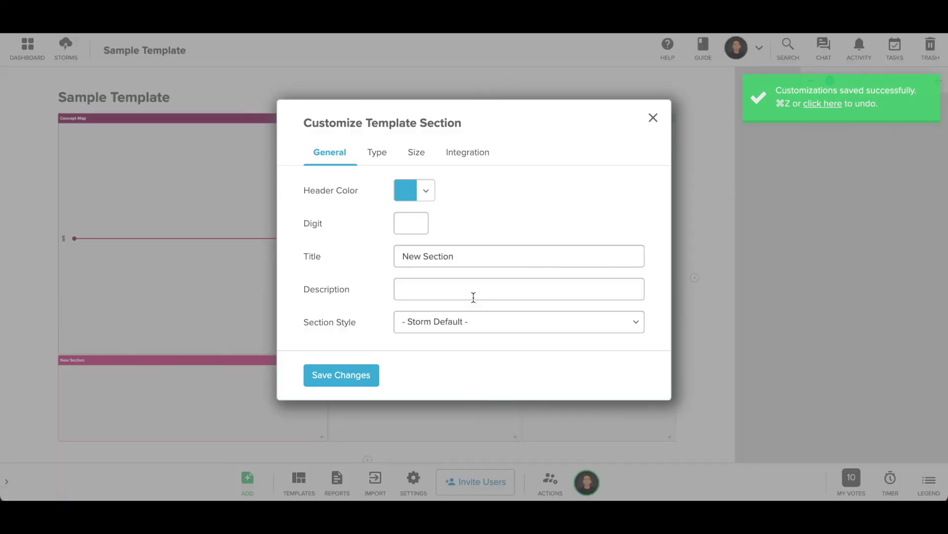
pyautogui.click(421, 189)
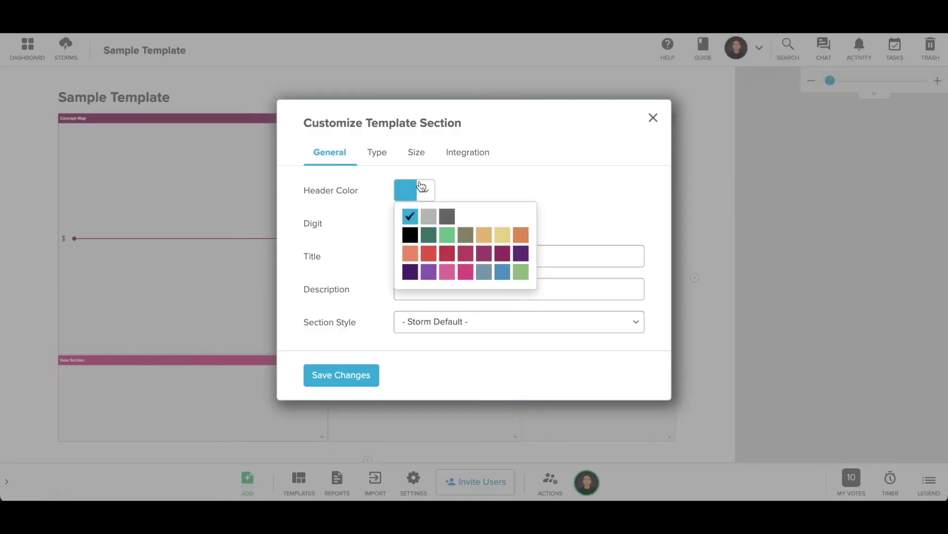
pyautogui.click(428, 271)
pyautogui.click(360, 374)
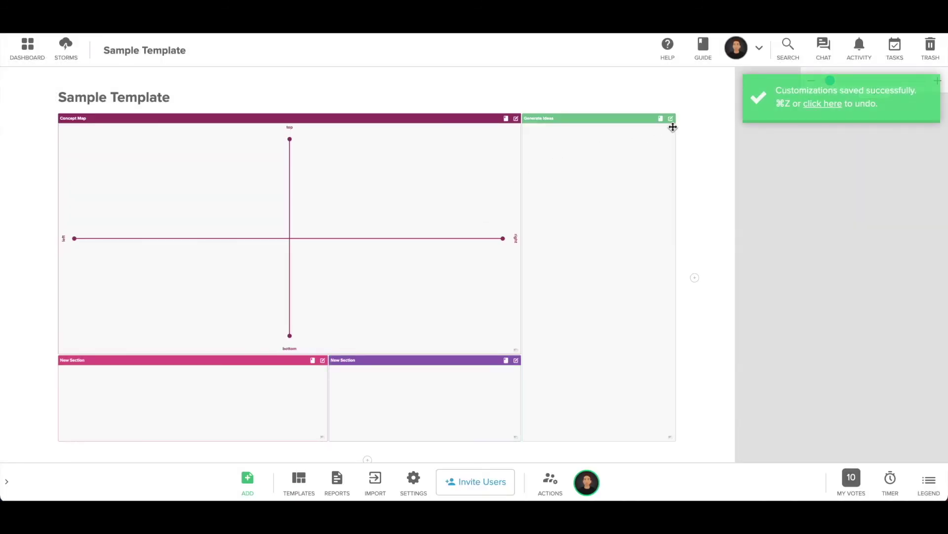
# Step: Set the Generate Ideas section style to Full Color so its body fills green
pyautogui.click(671, 119)
pyautogui.click(632, 134)
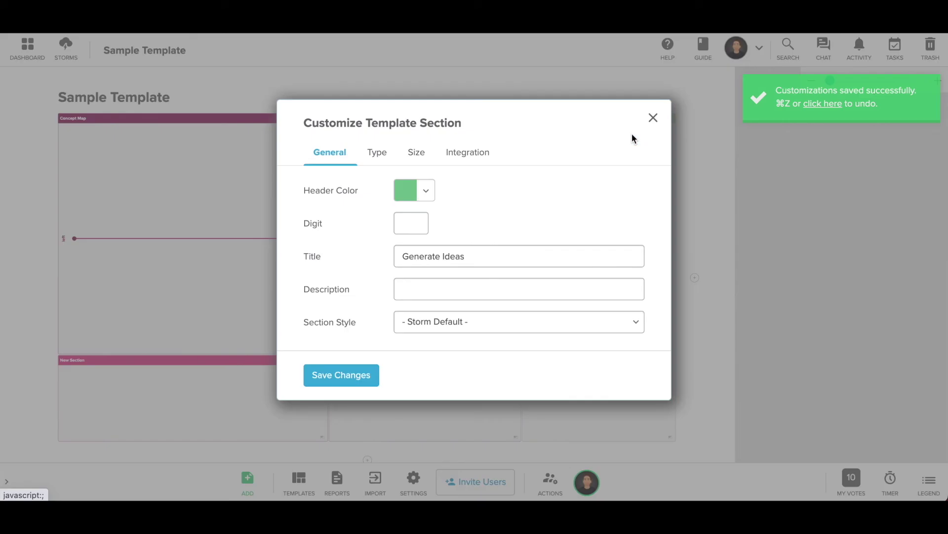
pyautogui.click(548, 330)
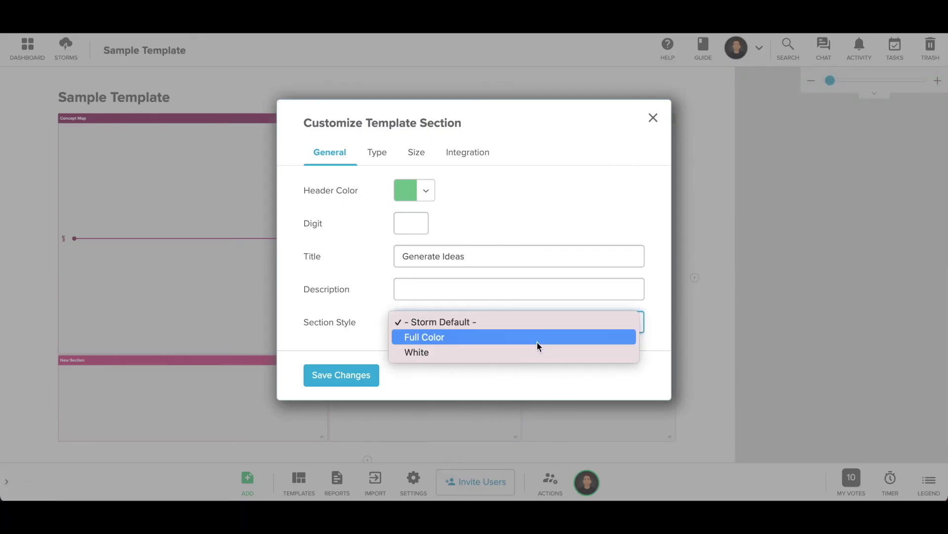
pyautogui.click(519, 336)
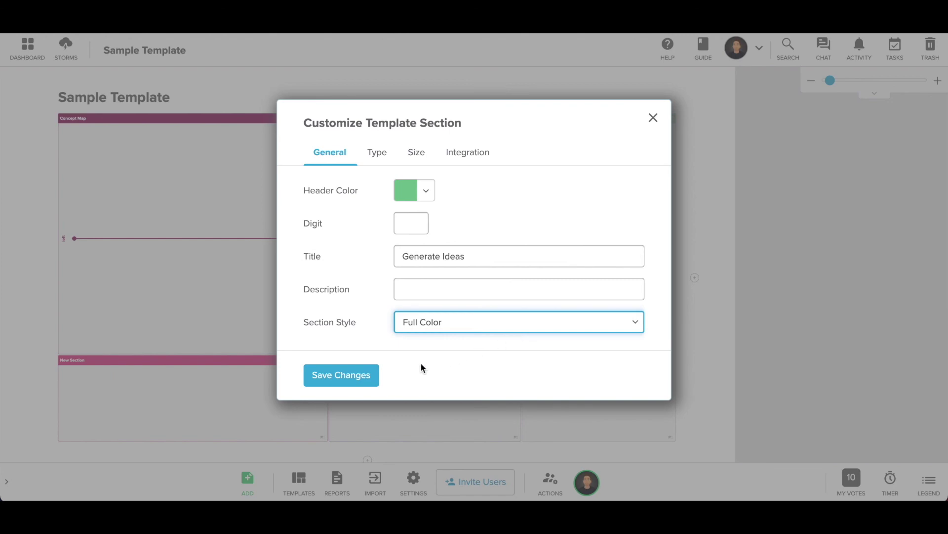
pyautogui.click(361, 378)
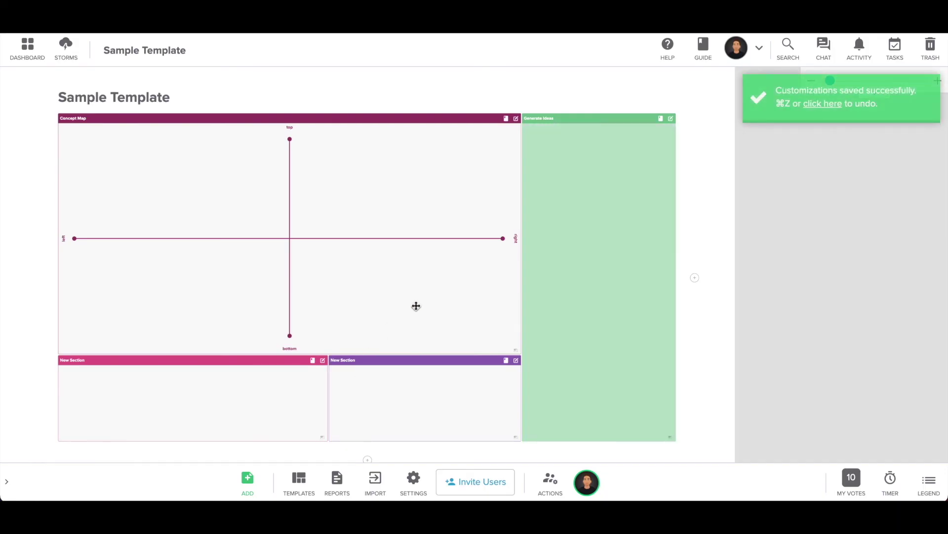